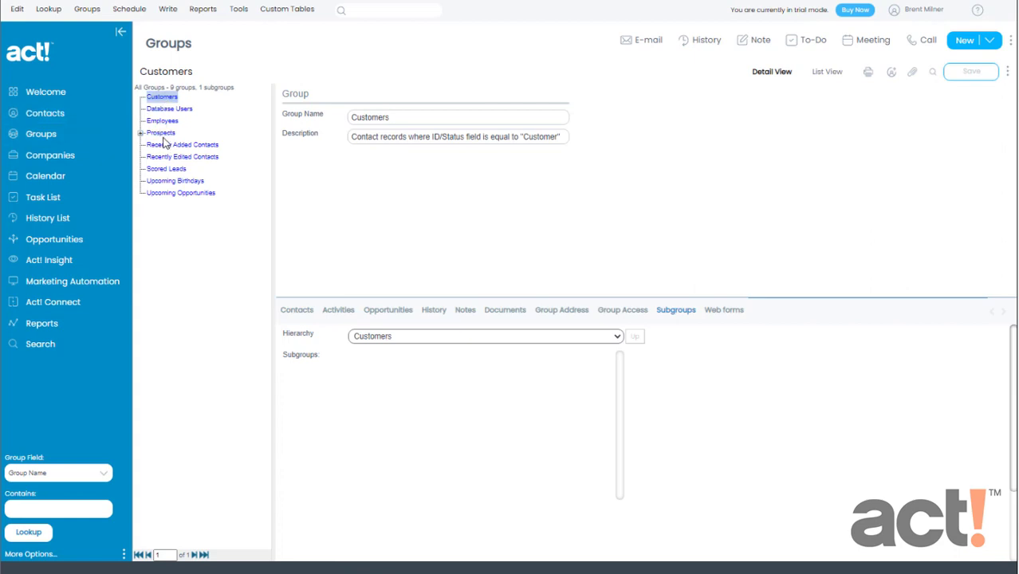
# Step: Create a new group named "Leads" and save it
pyautogui.click(966, 44)
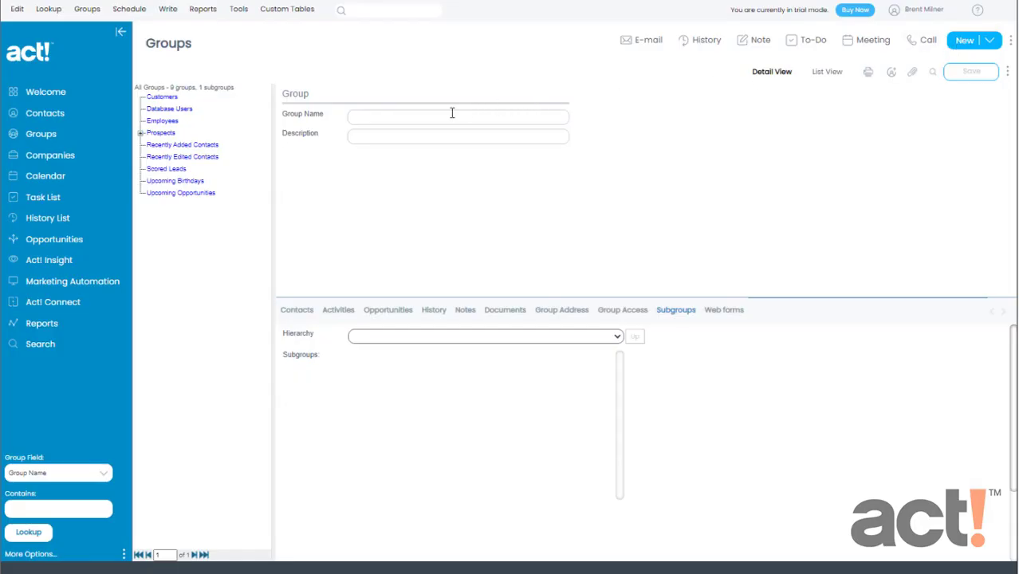
pyautogui.click(445, 116)
pyautogui.write('Leads')
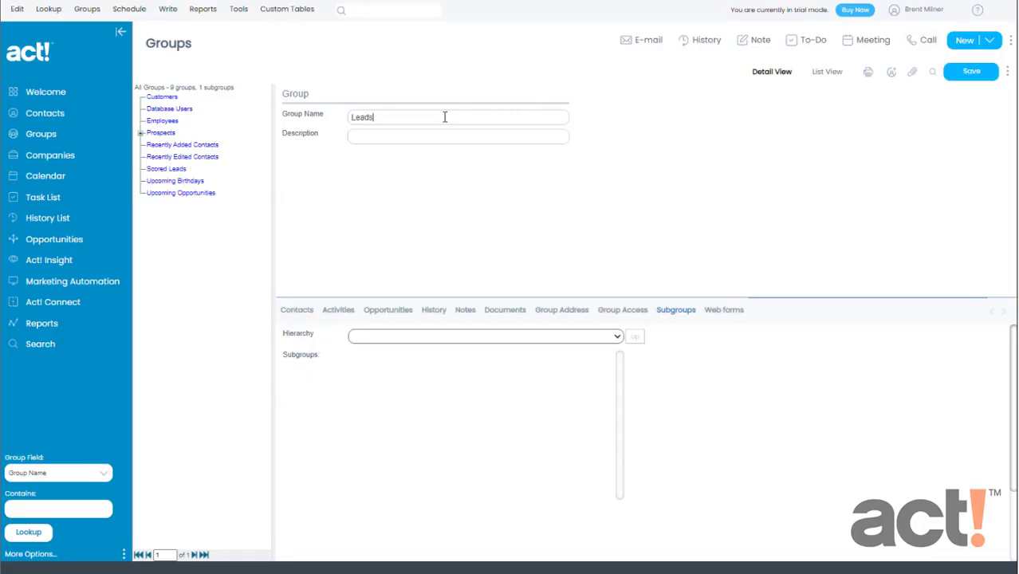
pyautogui.click(972, 72)
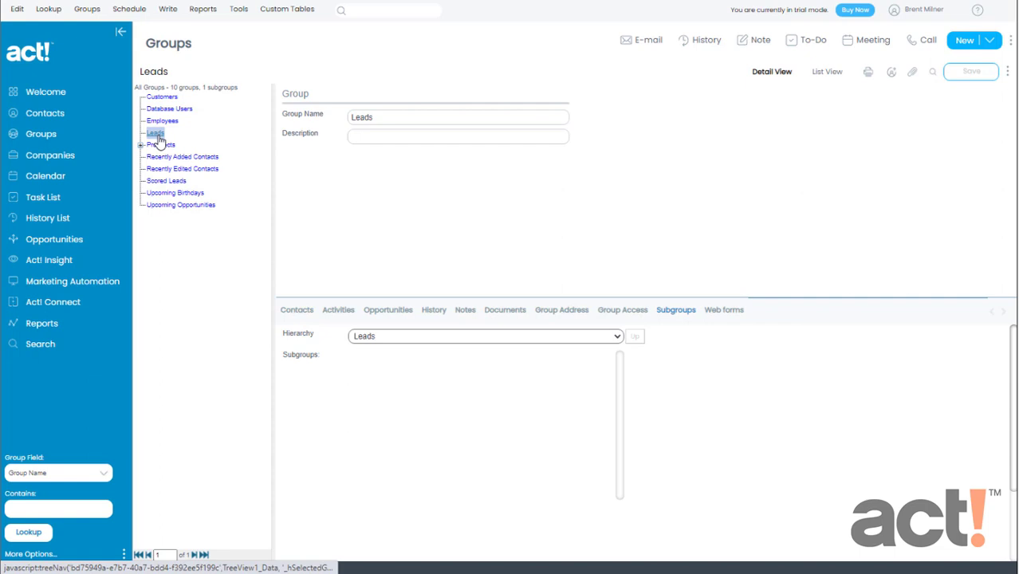
# Step: Open the membership settings of the Leads group and view the contacts available as static members without adding any
pyautogui.click(297, 311)
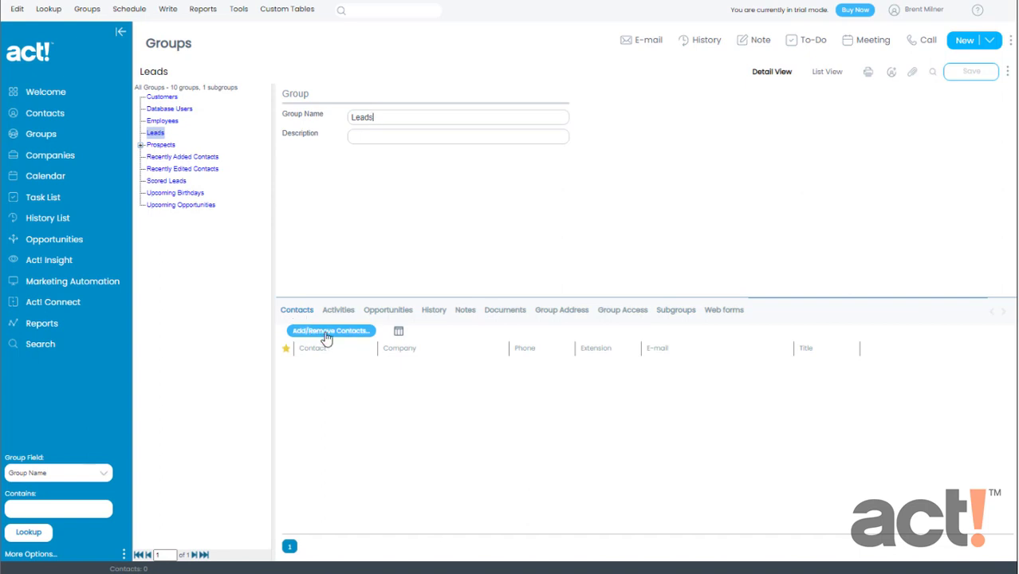
pyautogui.click(326, 333)
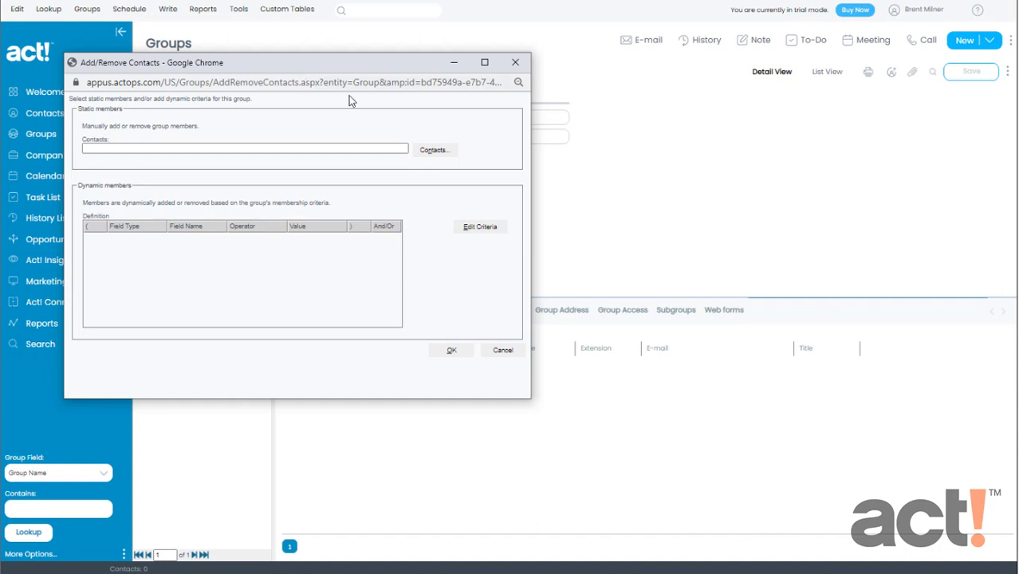
pyautogui.click(434, 151)
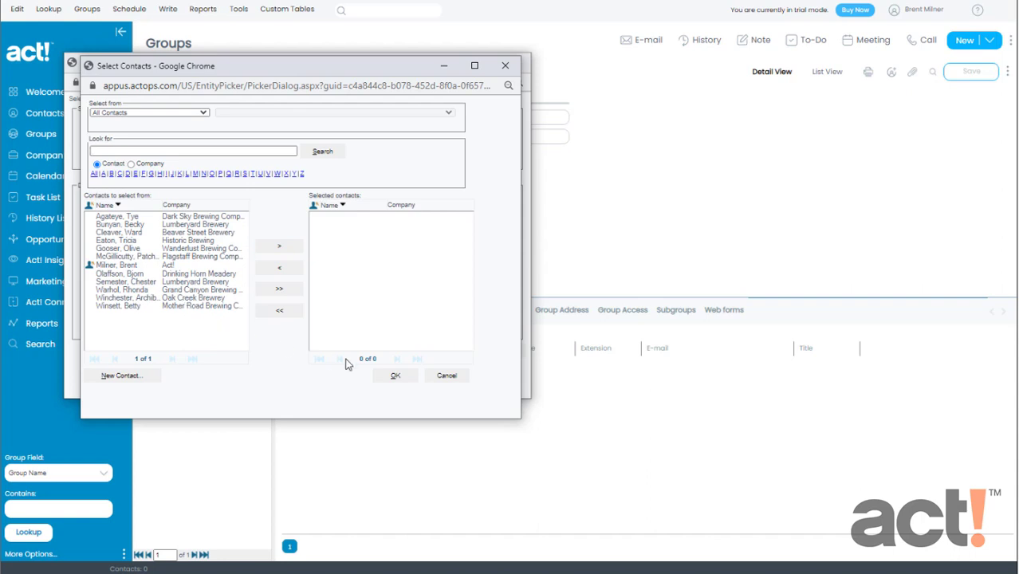
pyautogui.click(446, 377)
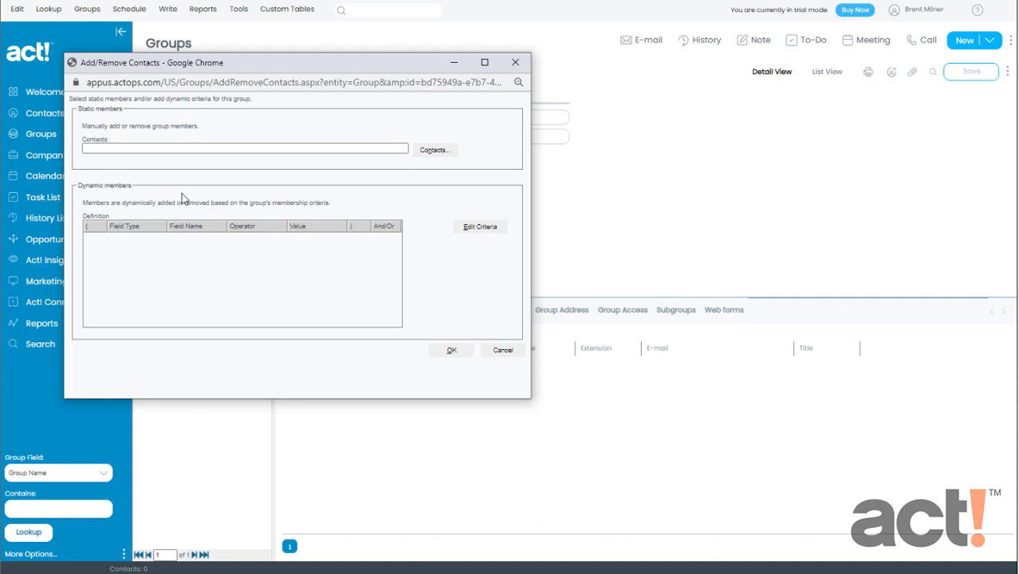
# Step: Define the Leads group's dynamic membership with the contact criterion ID/Status Contains "Lead" and apply it to the group
pyautogui.click(481, 228)
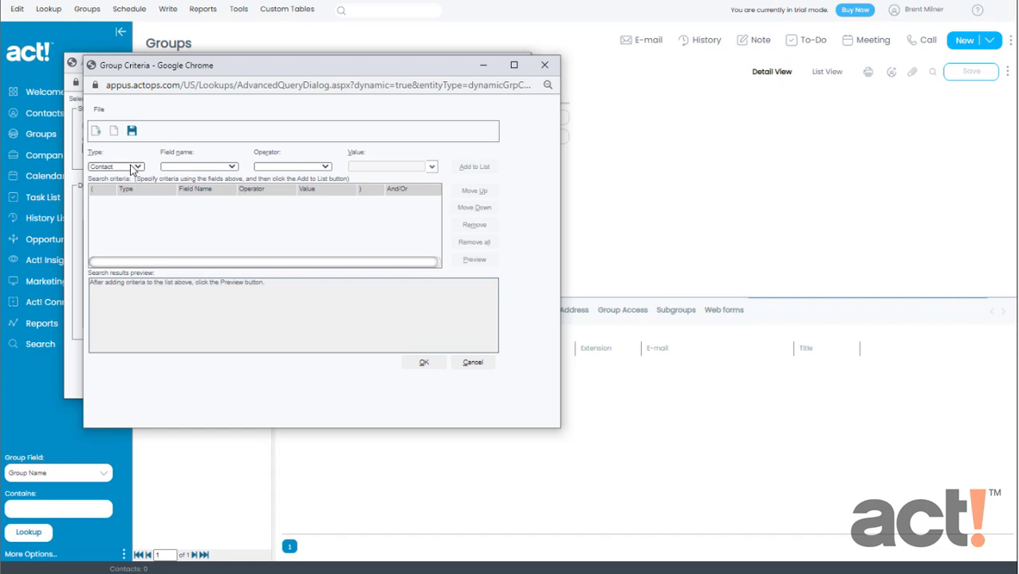
pyautogui.click(226, 167)
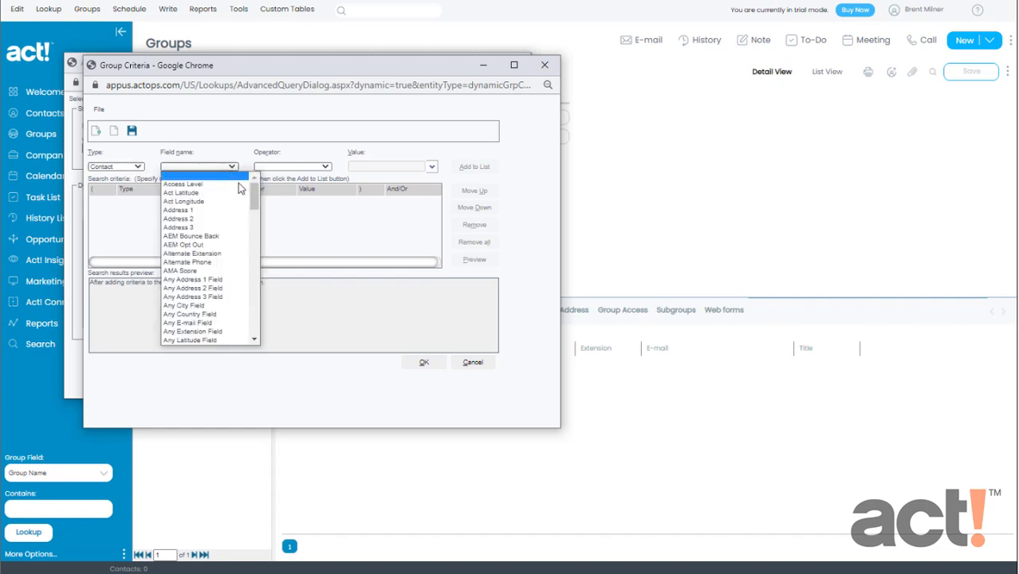
pyautogui.moveTo(255, 196); pyautogui.dragTo(255, 248)
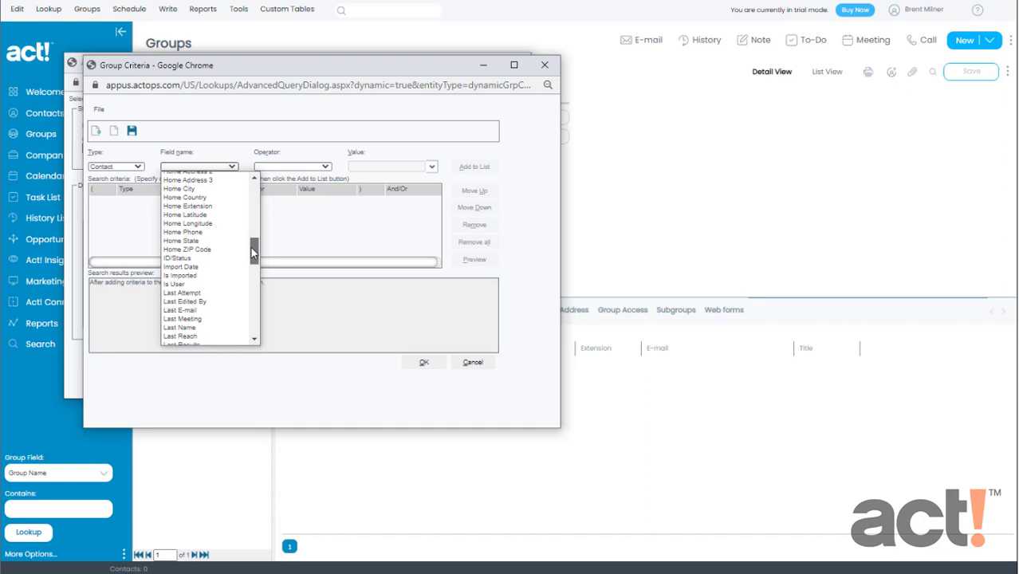
pyautogui.click(190, 260)
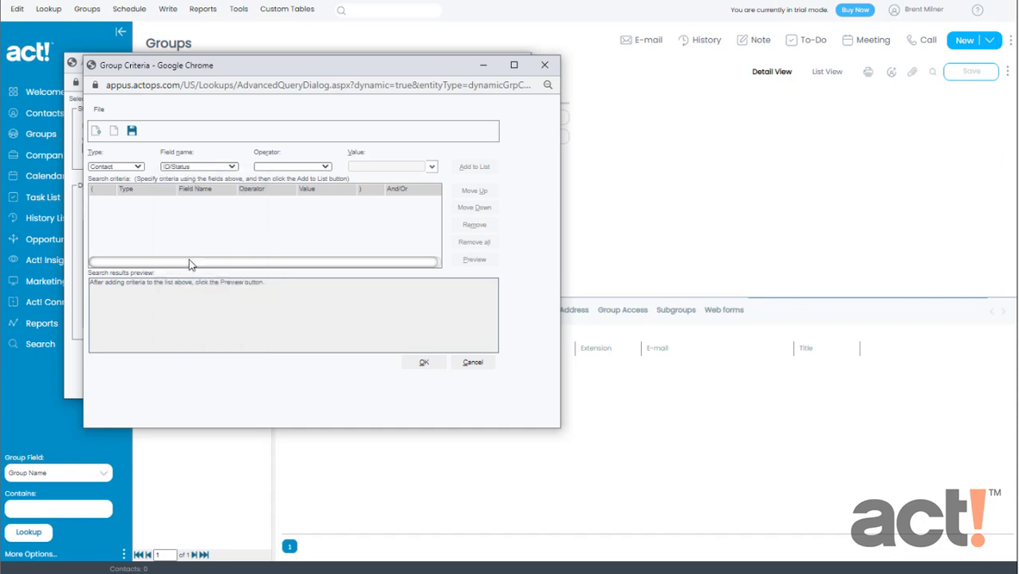
pyautogui.click(325, 167)
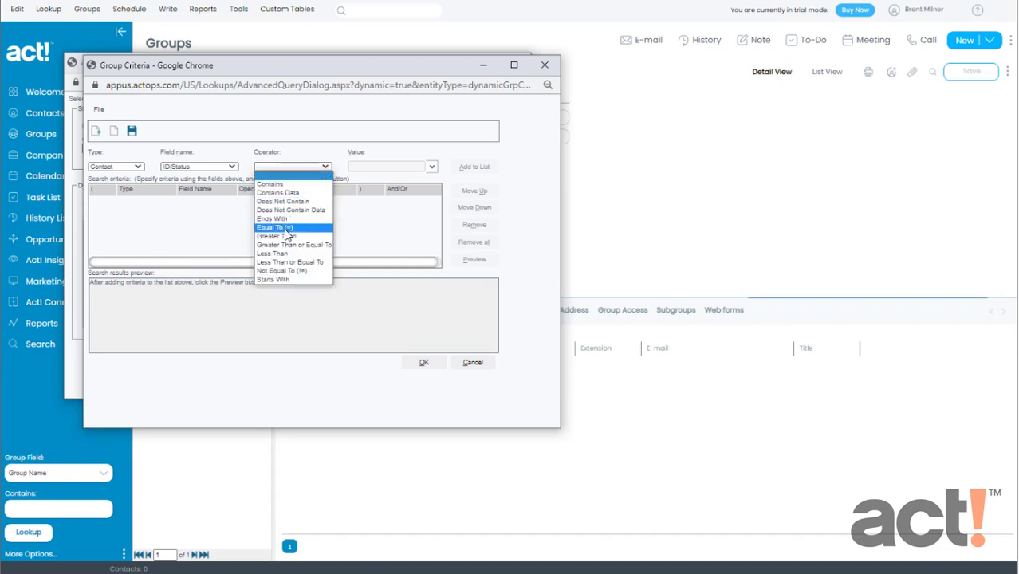
pyautogui.click(289, 184)
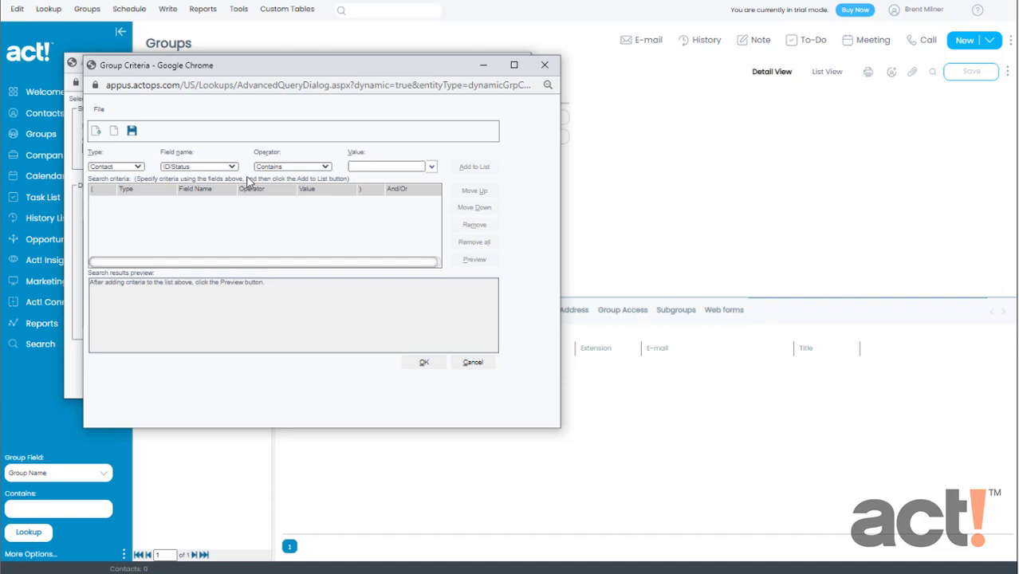
pyautogui.click(362, 166)
pyautogui.write('Lead')
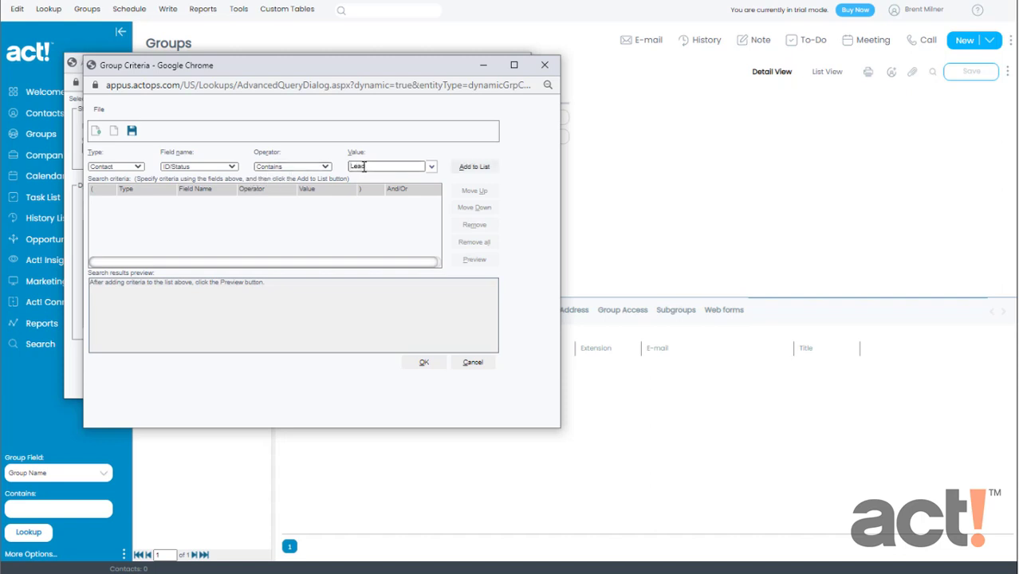
pyautogui.click(474, 168)
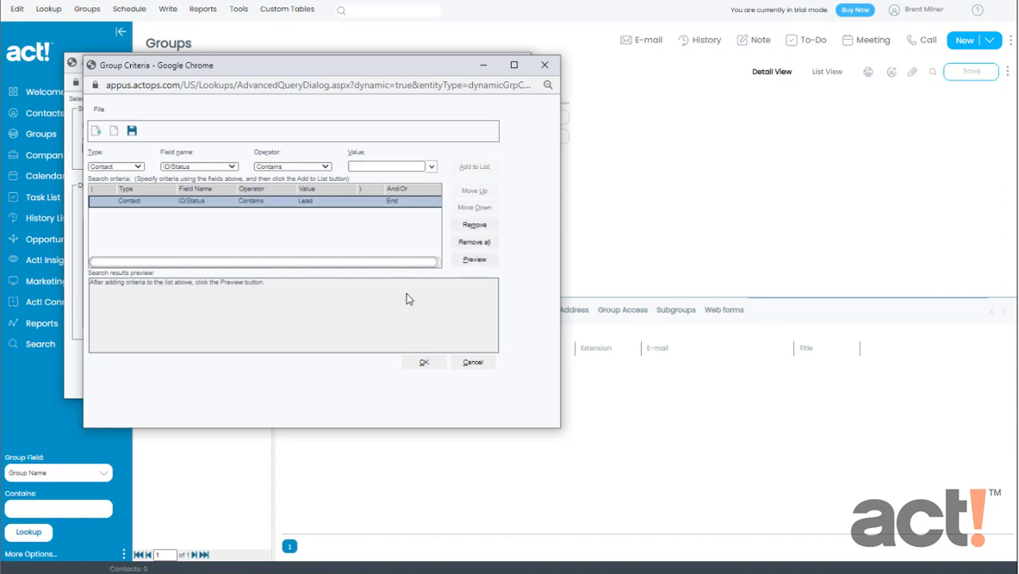
pyautogui.click(424, 364)
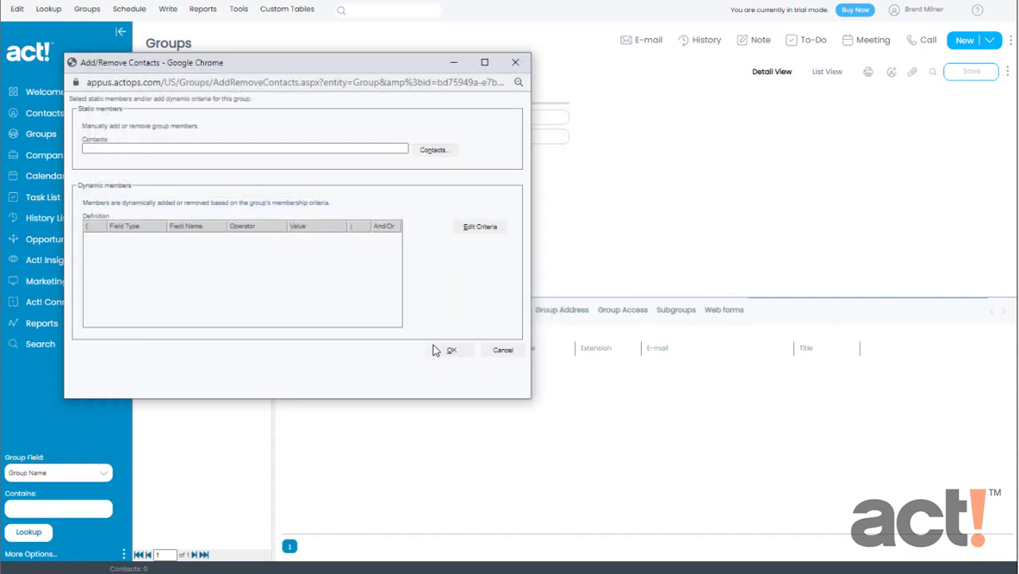
pyautogui.click(452, 352)
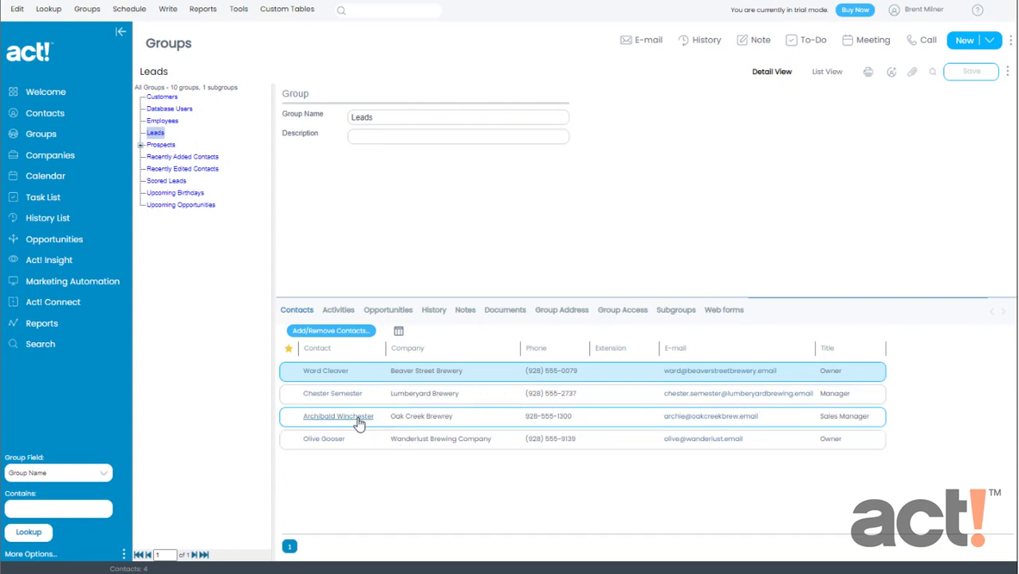
# Step: Set the ID/Status of the Oak Creek Brewrey contact in the Leads group to Customer instead of Lead, and save the record
pyautogui.click(357, 423)
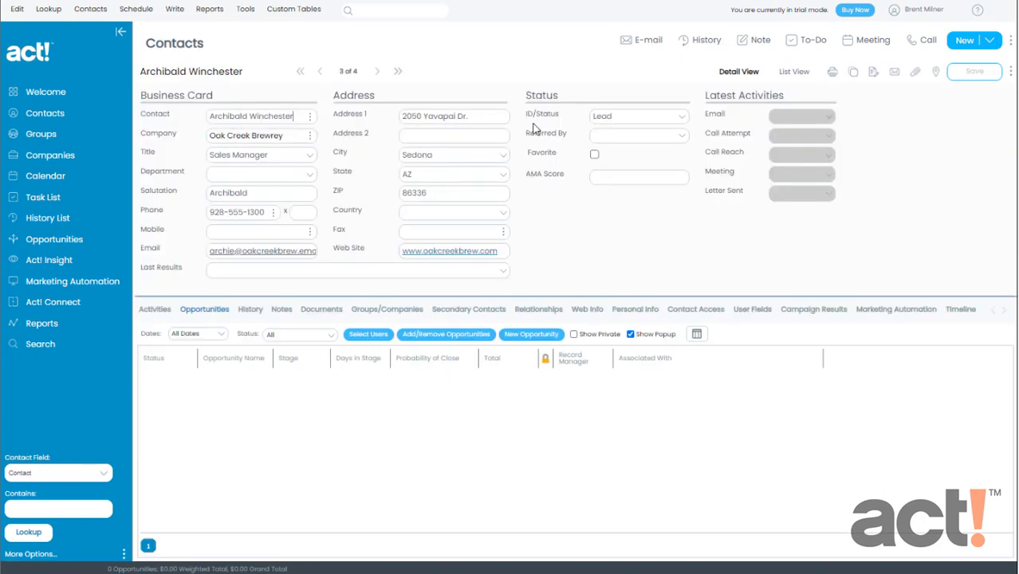
pyautogui.click(669, 117)
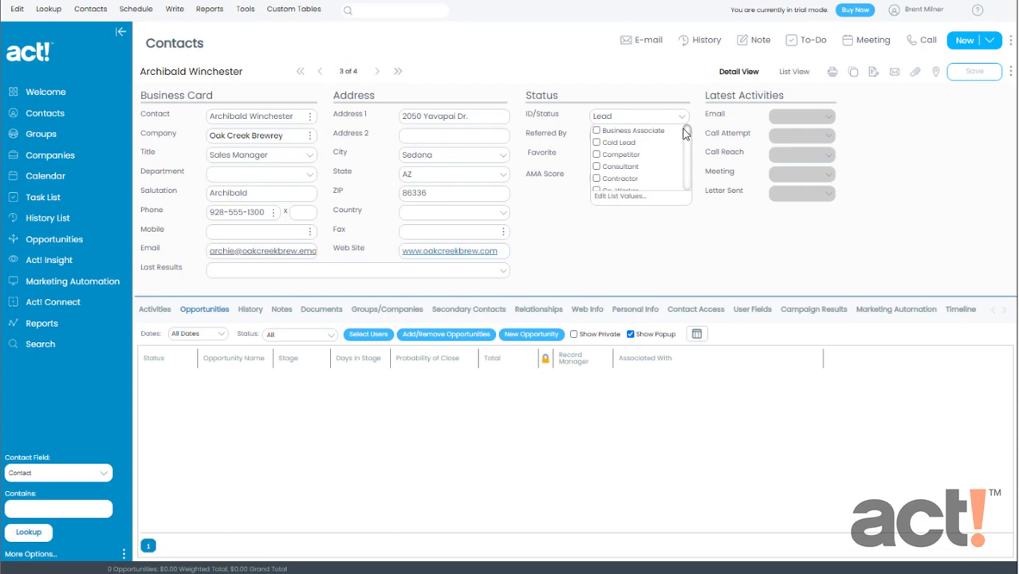
pyautogui.moveTo(684, 133); pyautogui.dragTo(684, 163)
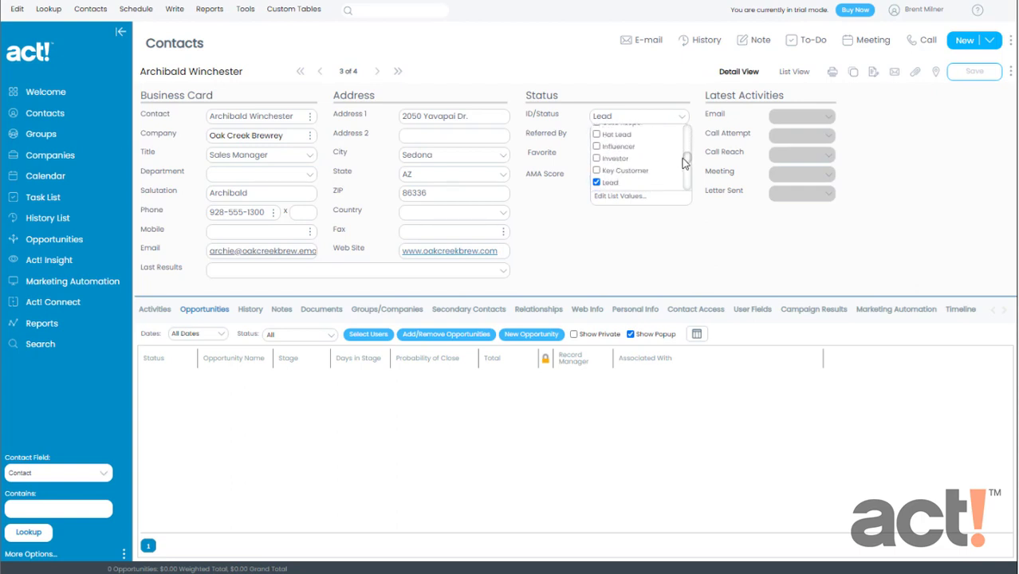
pyautogui.click(597, 183)
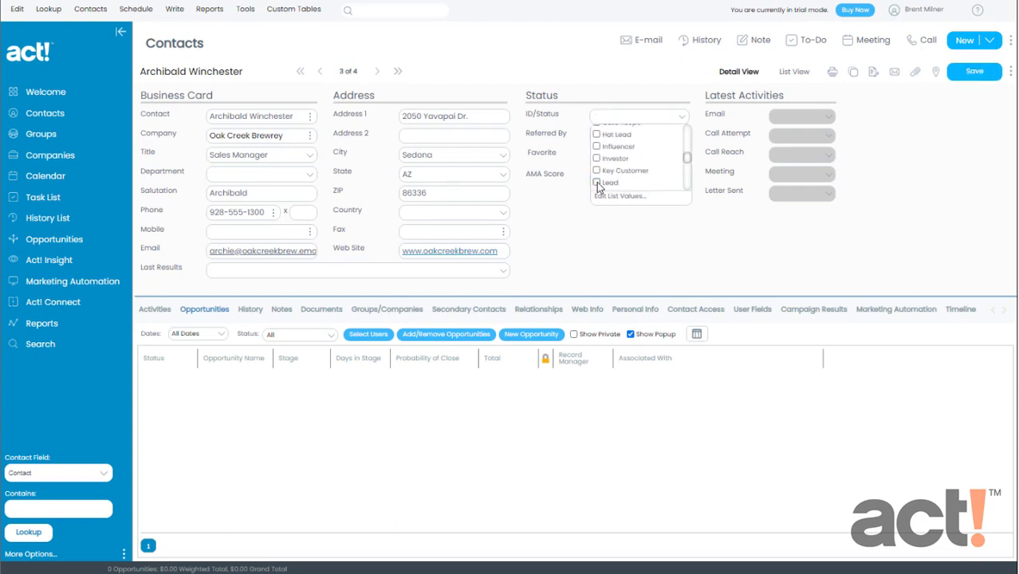
pyautogui.moveTo(687, 158); pyautogui.dragTo(688, 142)
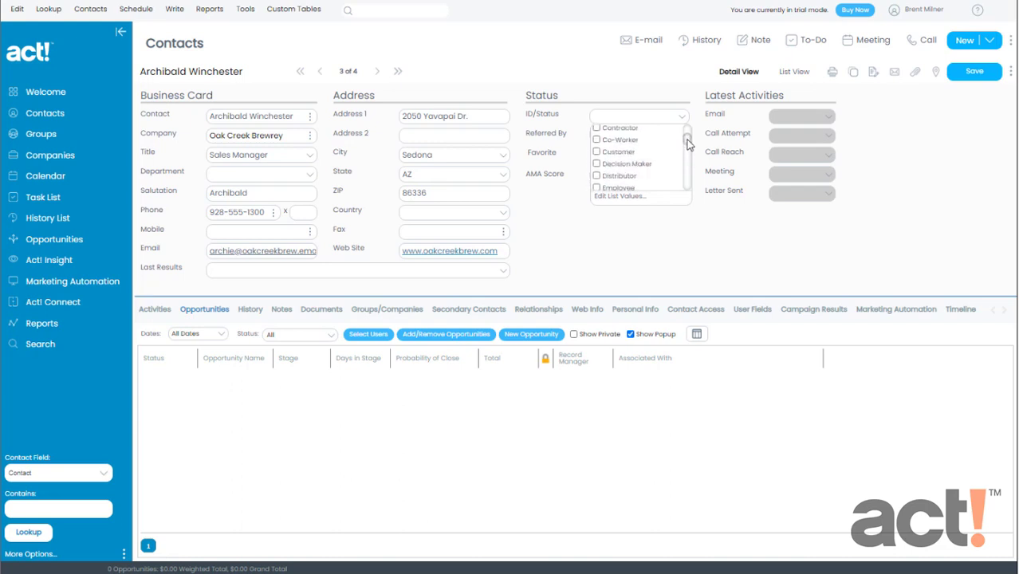
pyautogui.click(597, 153)
pyautogui.click(640, 252)
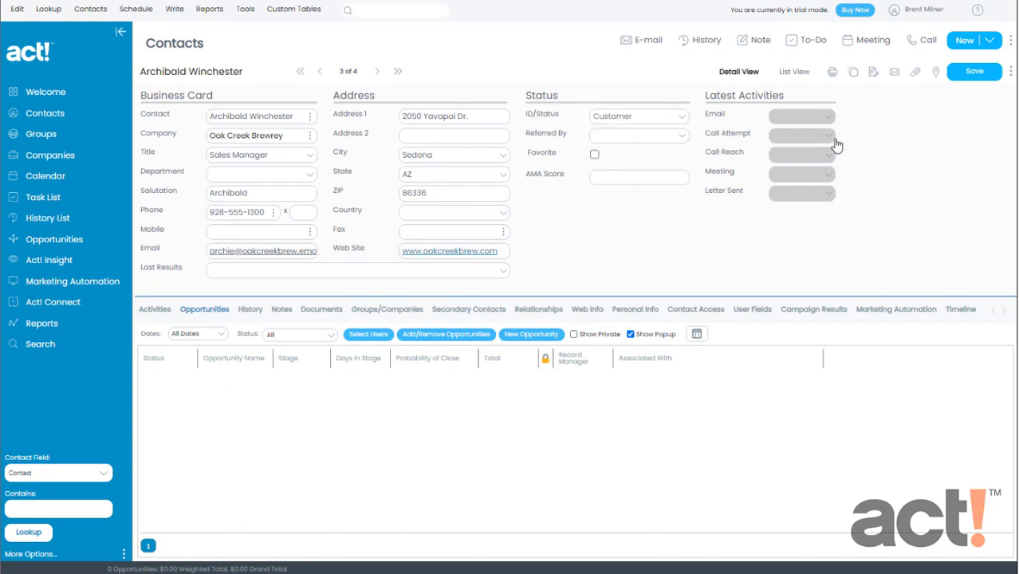
pyautogui.click(978, 82)
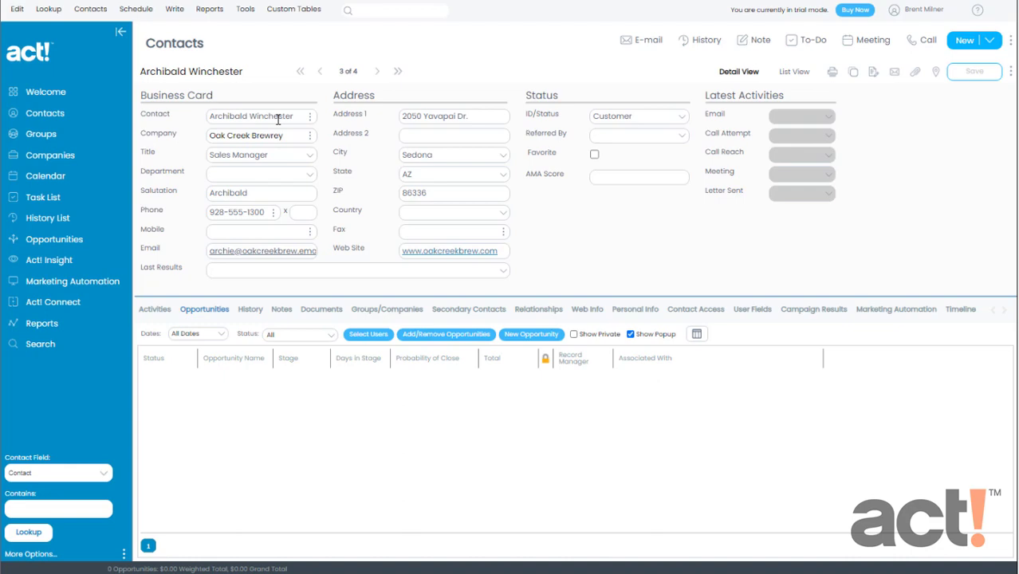
# Step: Examine the contacts of the Leads and Customers groups, plus the Customers group's activities, opportunities, documents, address, access and subgroups
pyautogui.click(48, 137)
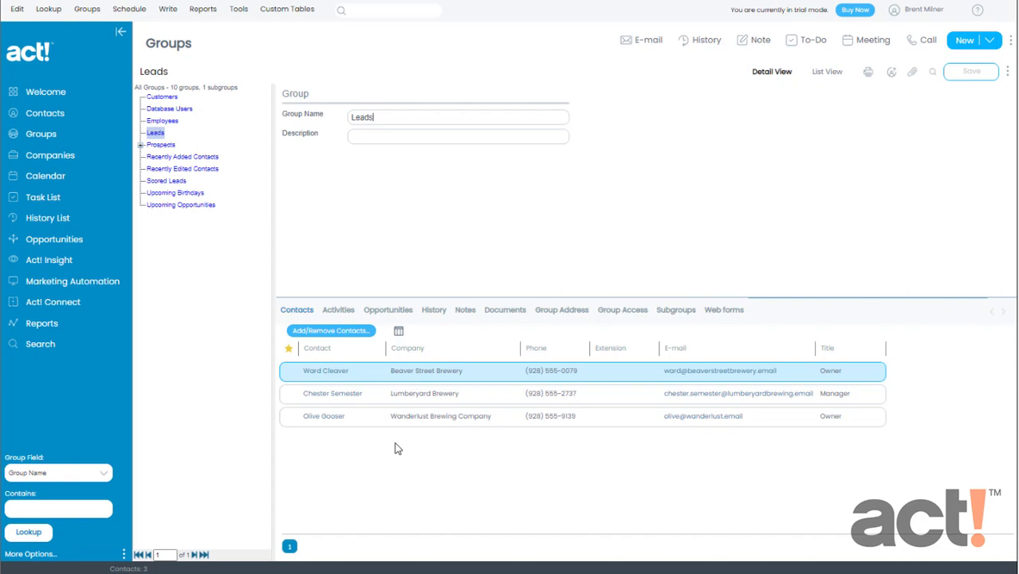
pyautogui.click(171, 98)
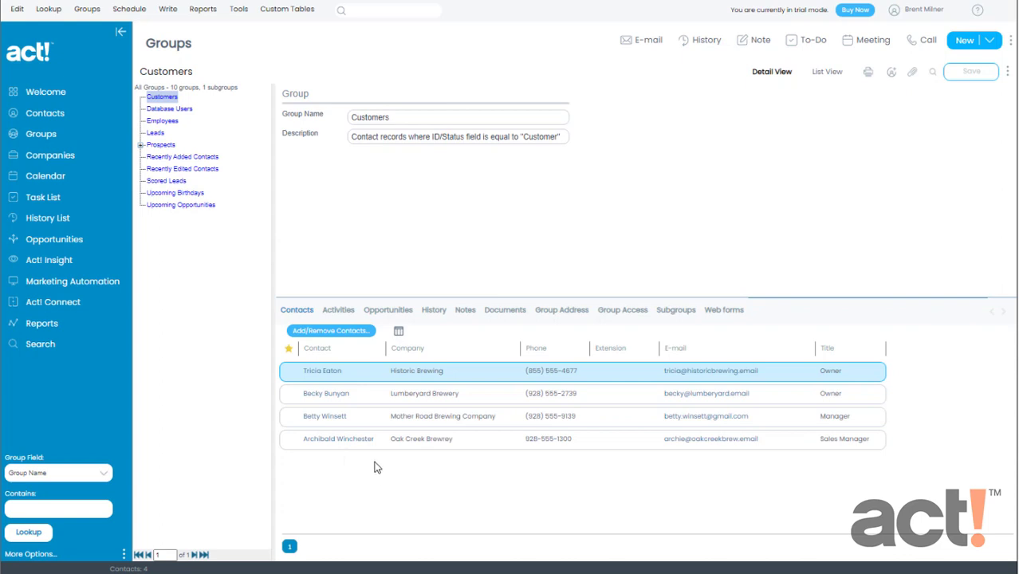
pyautogui.click(341, 312)
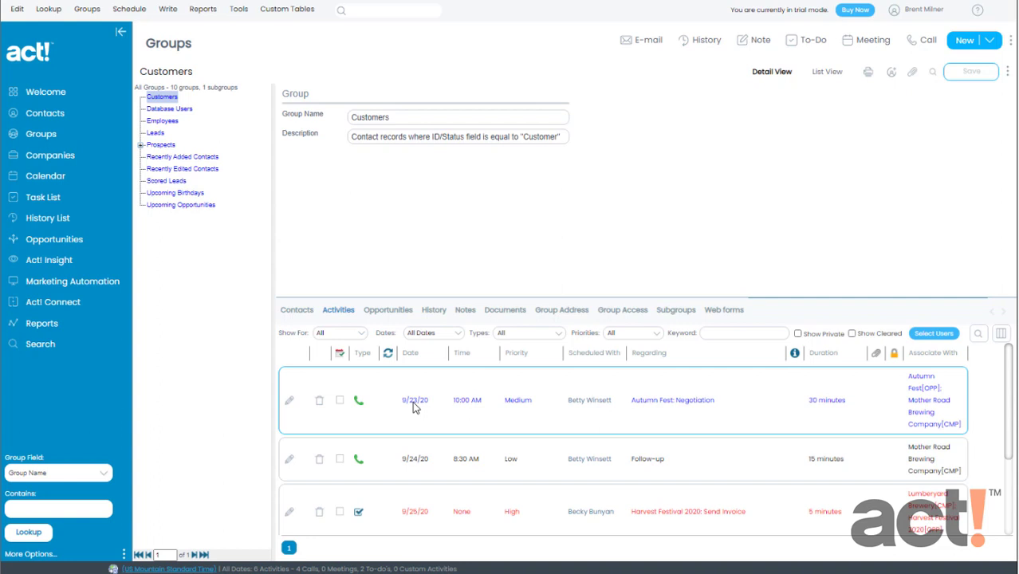
pyautogui.click(389, 312)
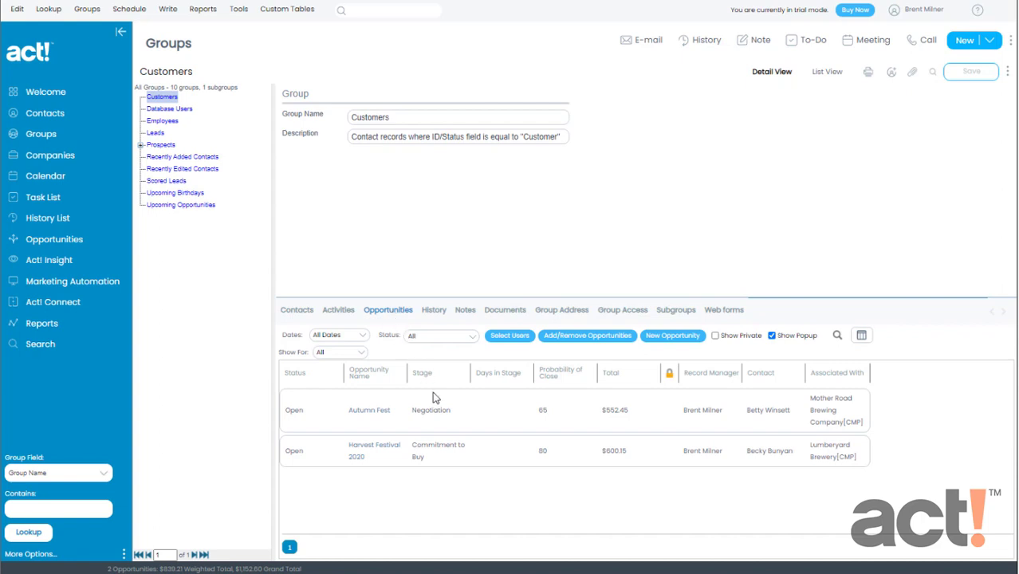
pyautogui.click(517, 313)
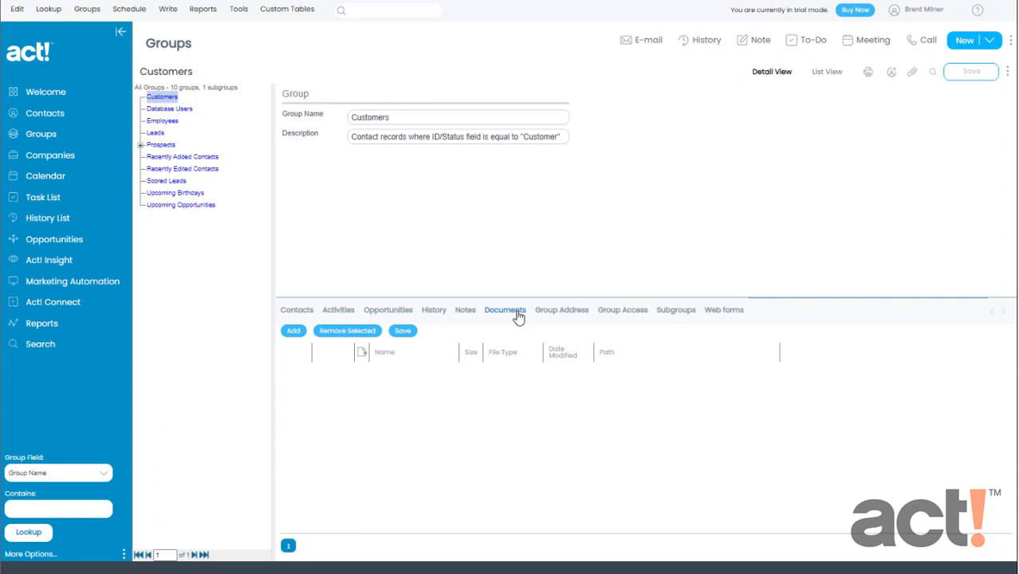
pyautogui.click(554, 314)
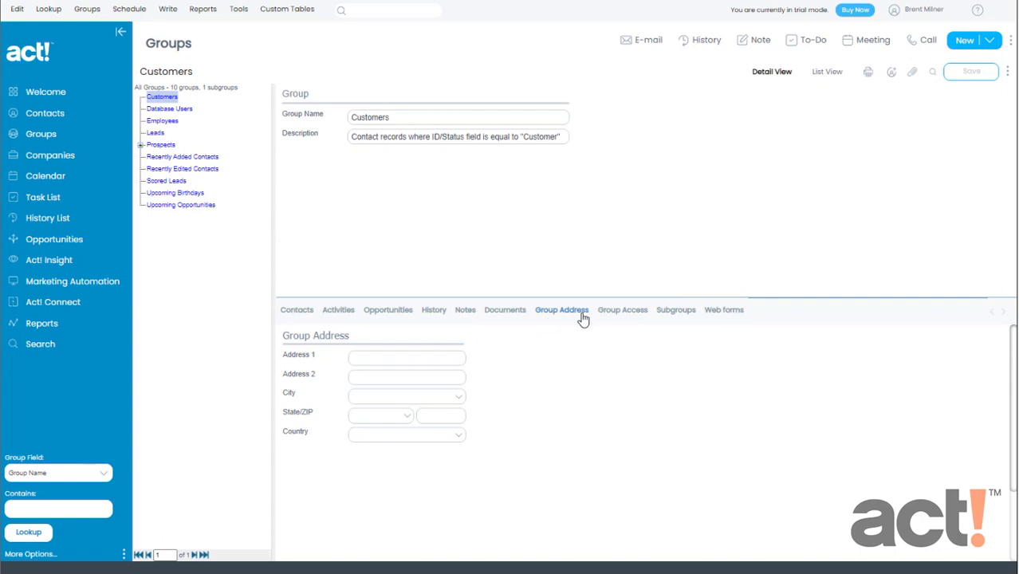
pyautogui.click(616, 316)
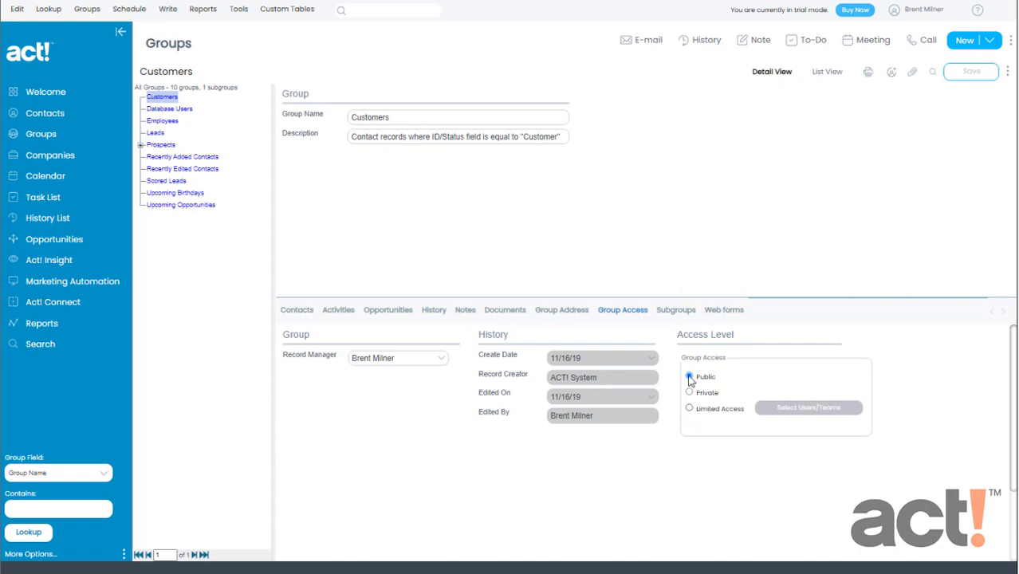
pyautogui.click(676, 311)
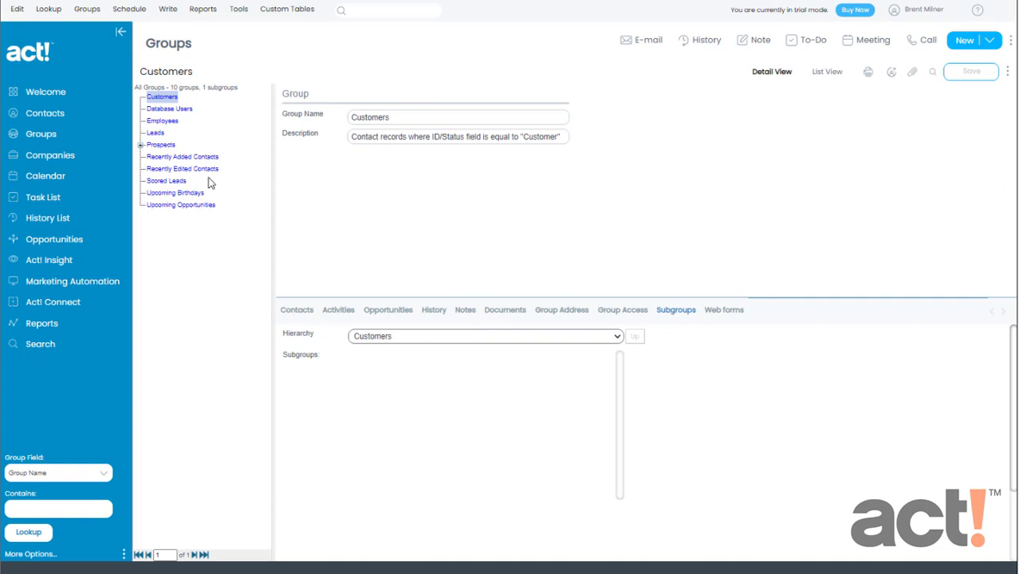
# Step: Create a subgroup named "Southwest Leads" under the Leads group and save it
pyautogui.click(156, 133)
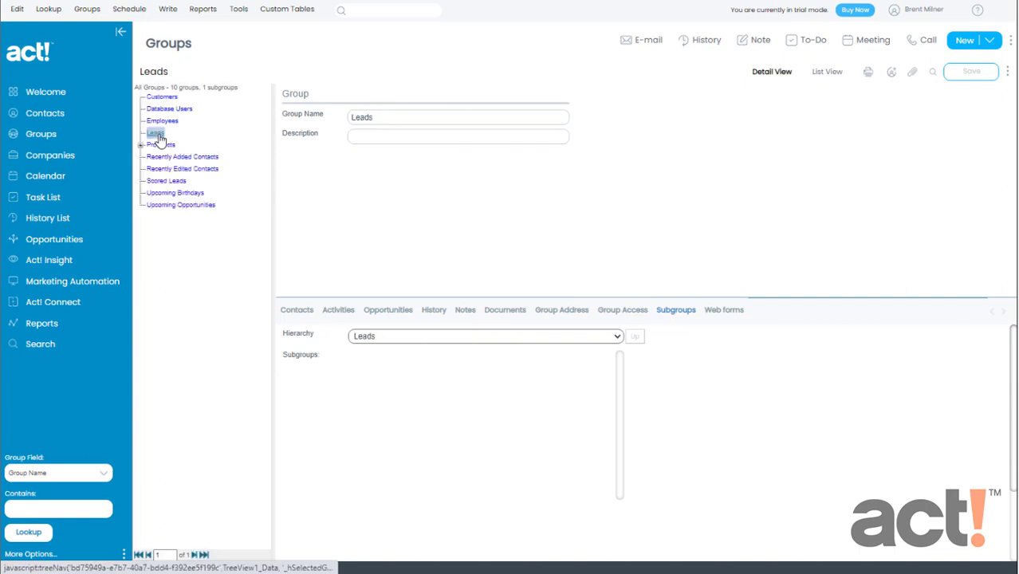
pyautogui.click(89, 11)
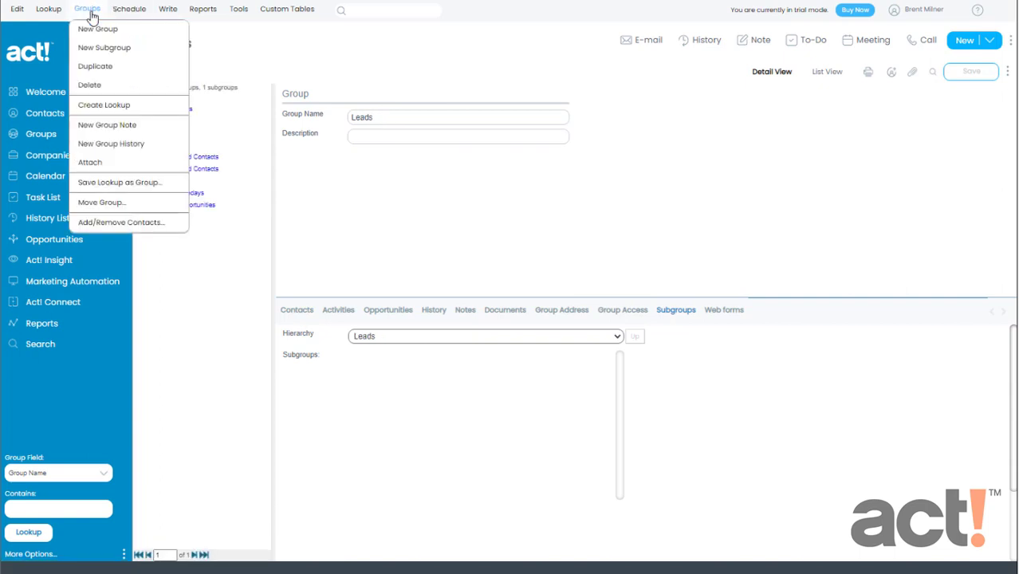
pyautogui.click(135, 58)
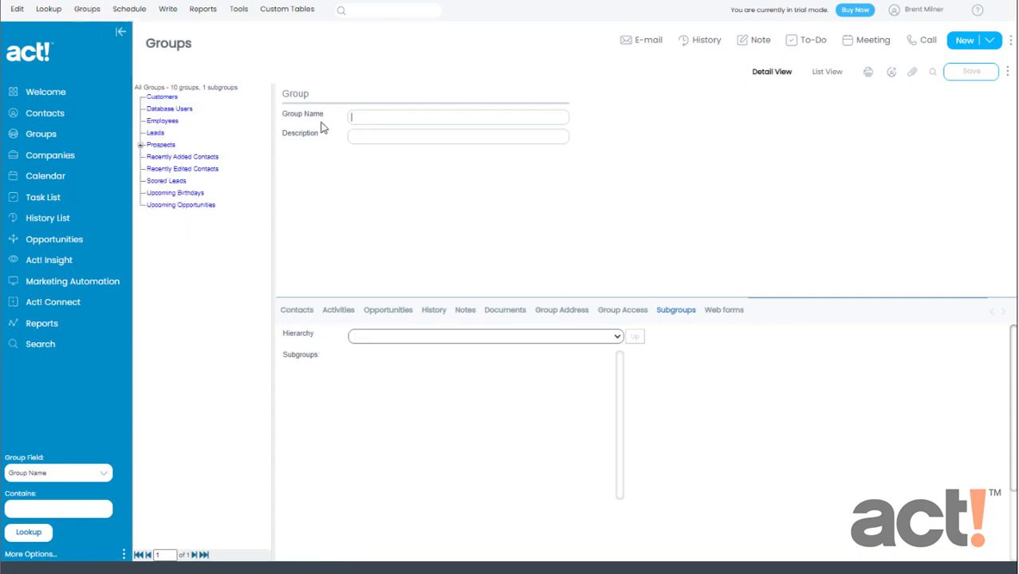
pyautogui.click(362, 118)
pyautogui.write('Southwest Leads')
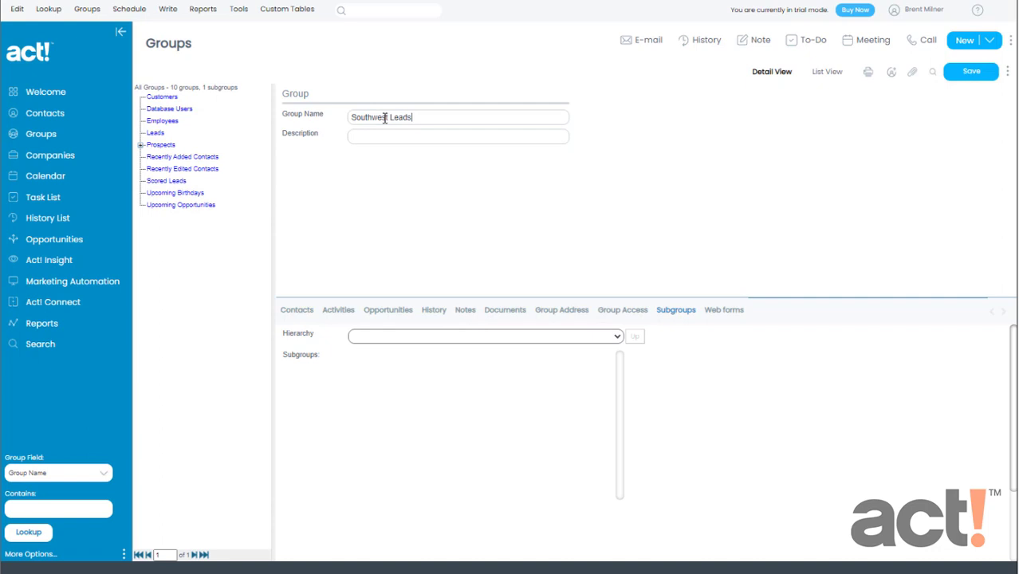
pyautogui.click(971, 77)
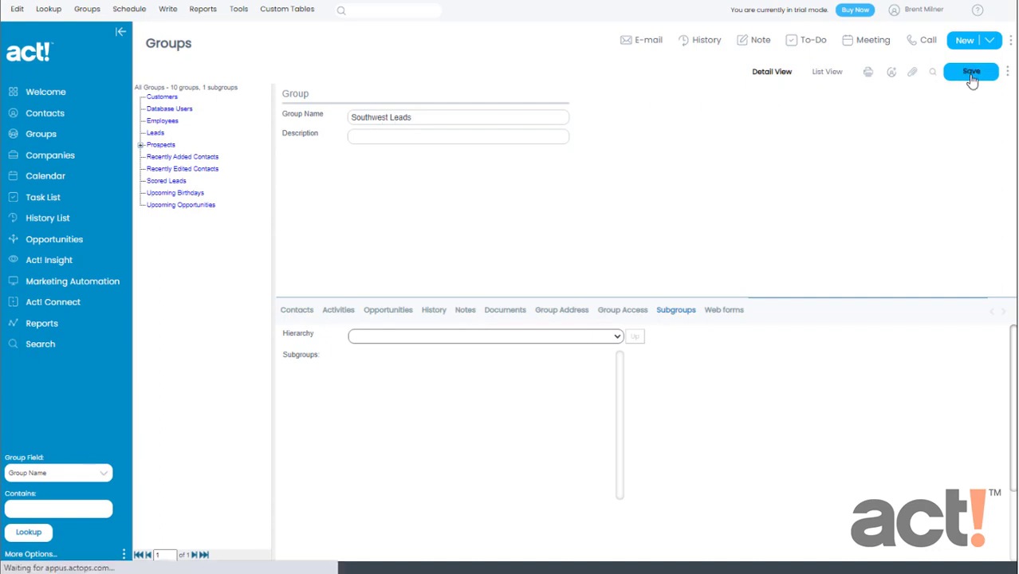